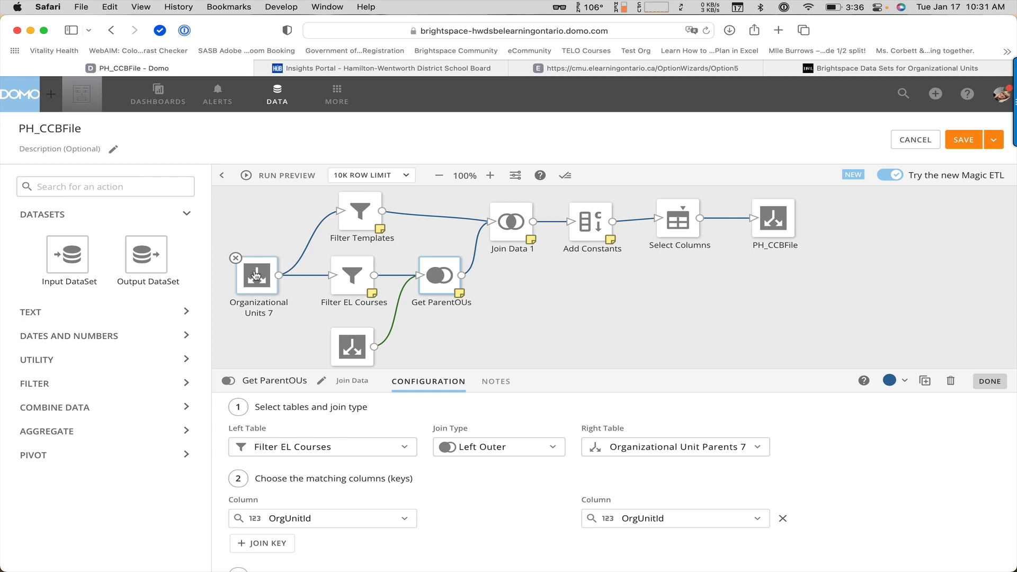
Examine the Filter Templates and Join Data 1 configurations, checking the join keys against the Brightspace organizational units data set diagram
click(356, 222)
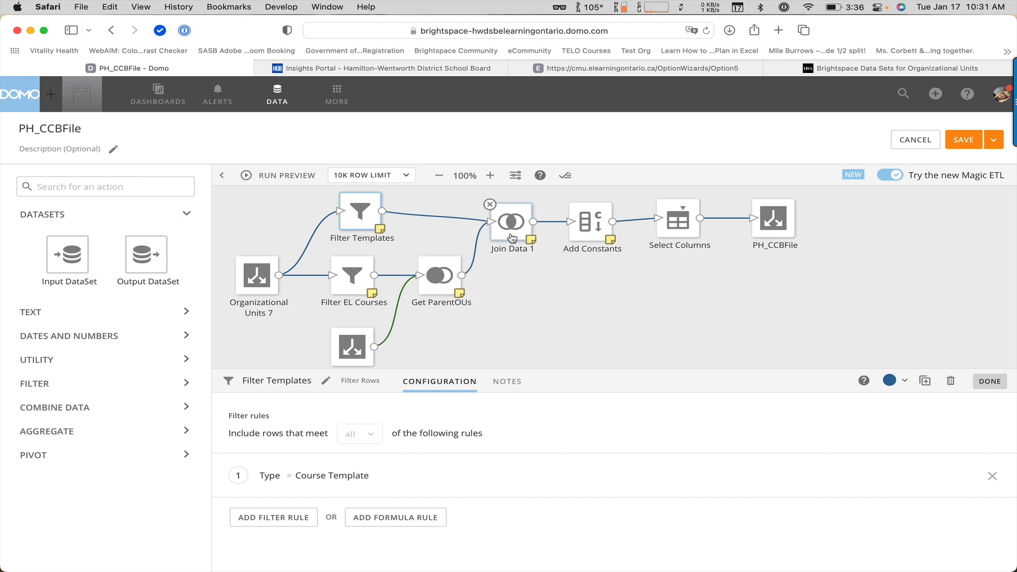
mouse_move(459, 293)
click(521, 250)
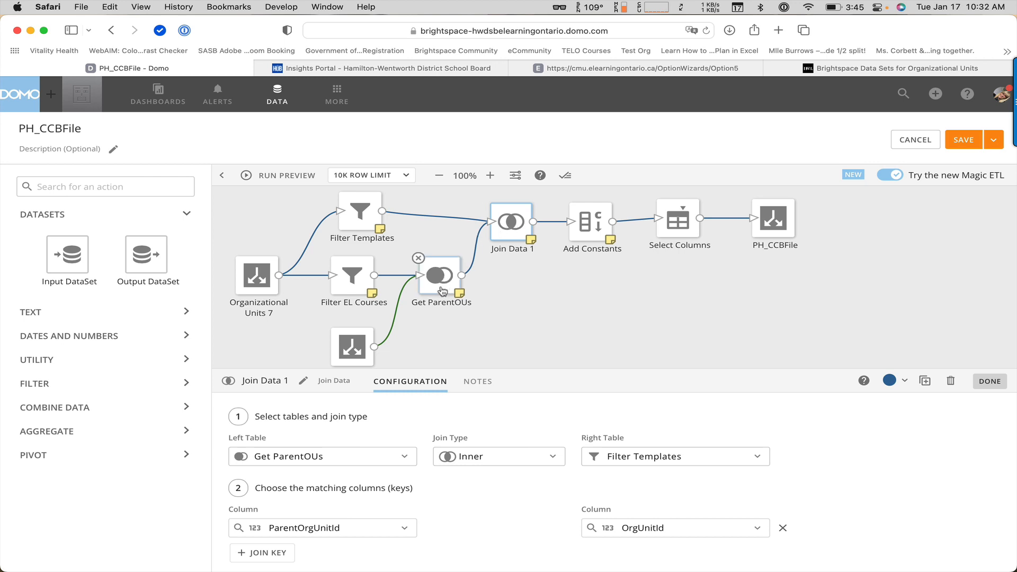
click(775, 69)
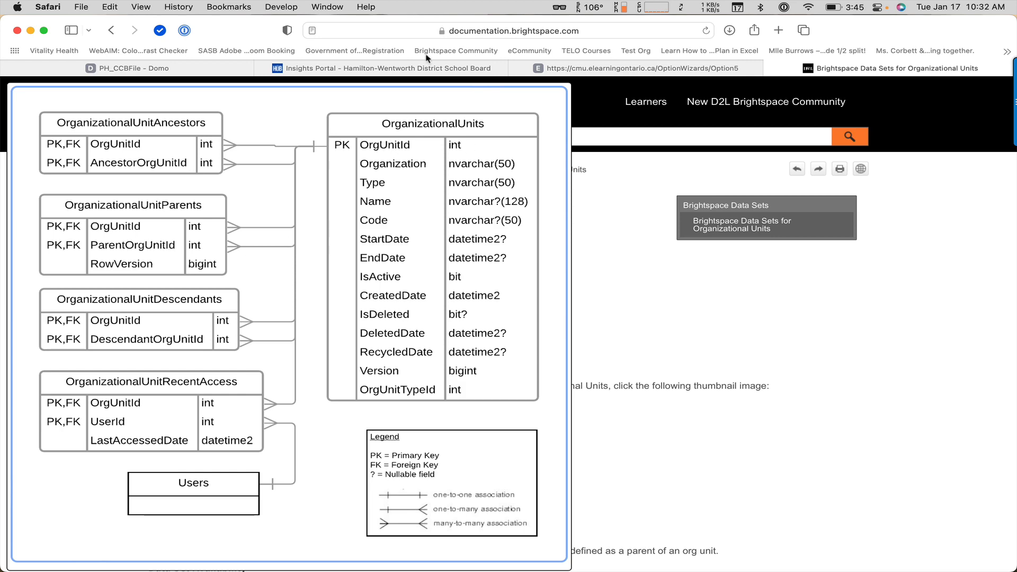
click(222, 73)
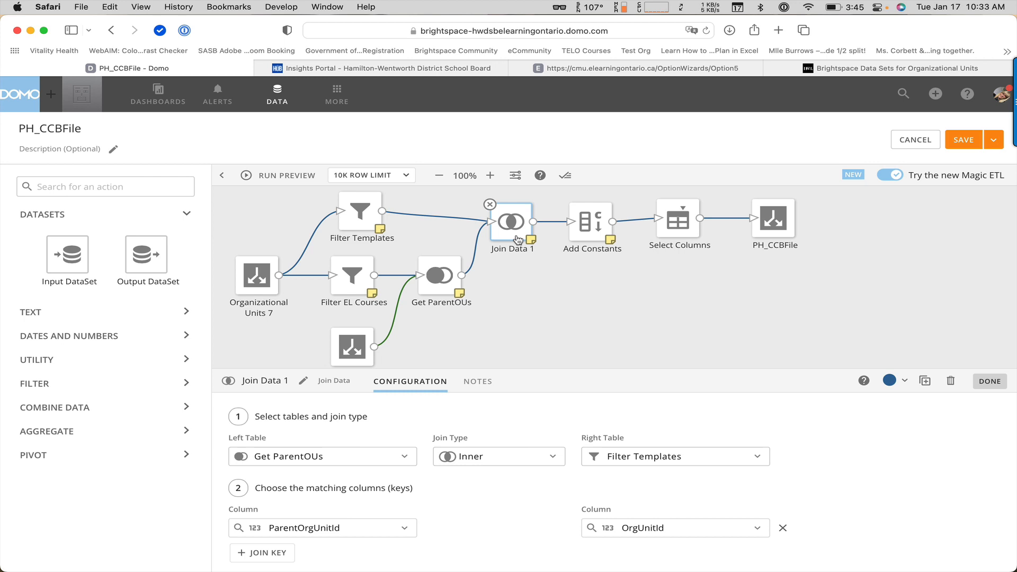
Review the SourceOU column in Add Constants and compare it with the fields of the Course Copy Batch form
click(597, 236)
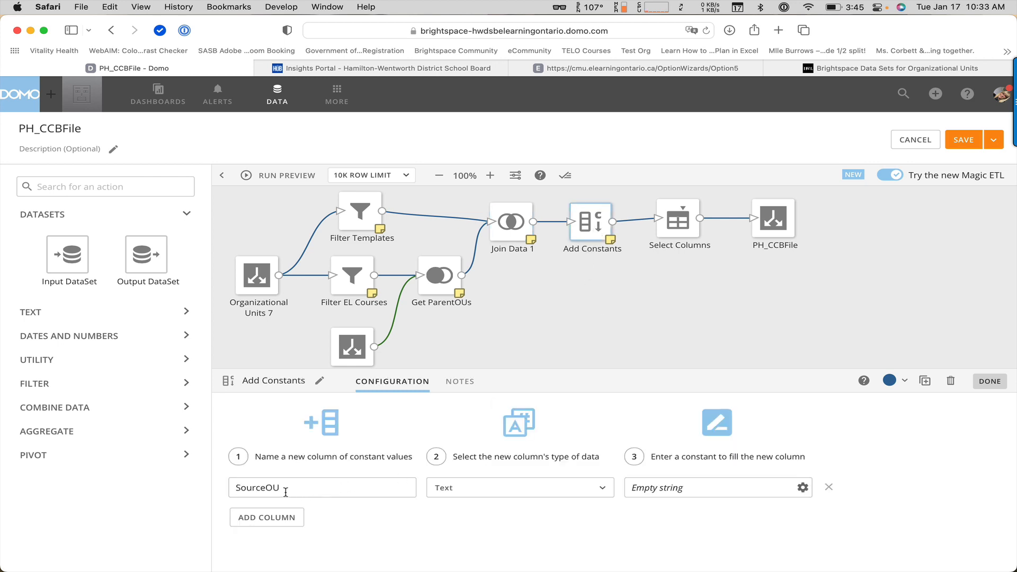
click(578, 70)
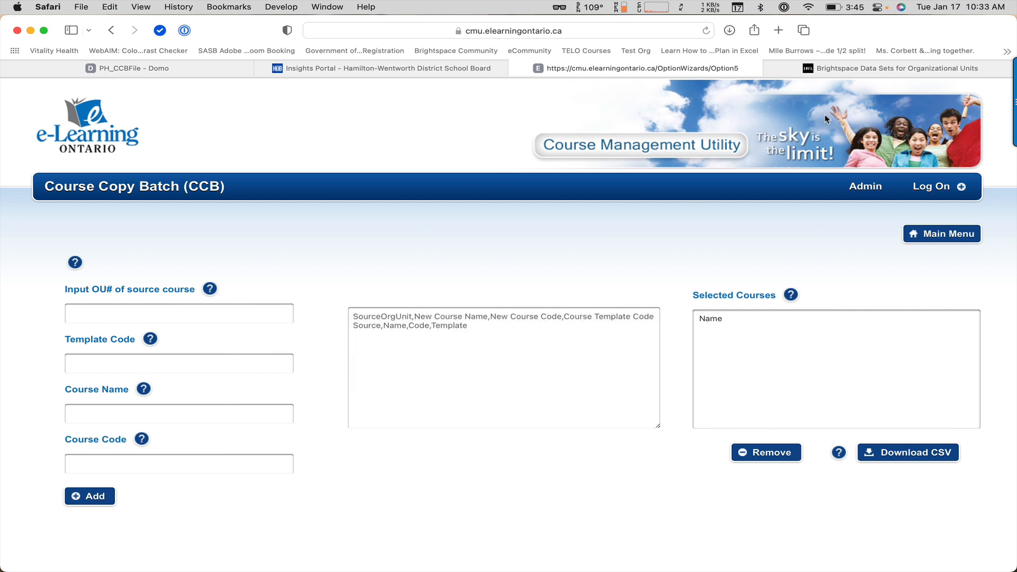
click(232, 70)
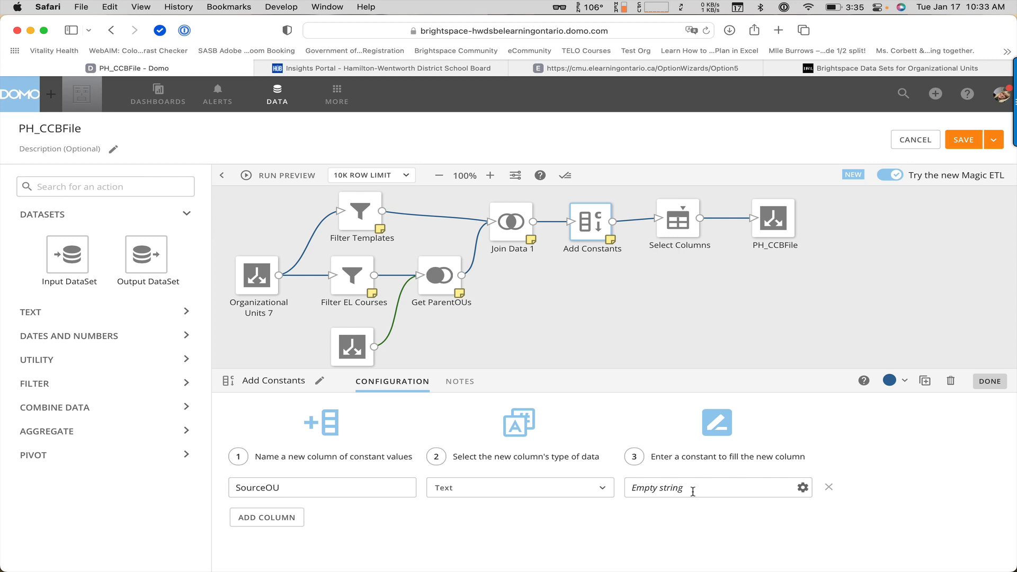
Review the chosen columns in Select Columns and look through the other columns available to add
click(680, 219)
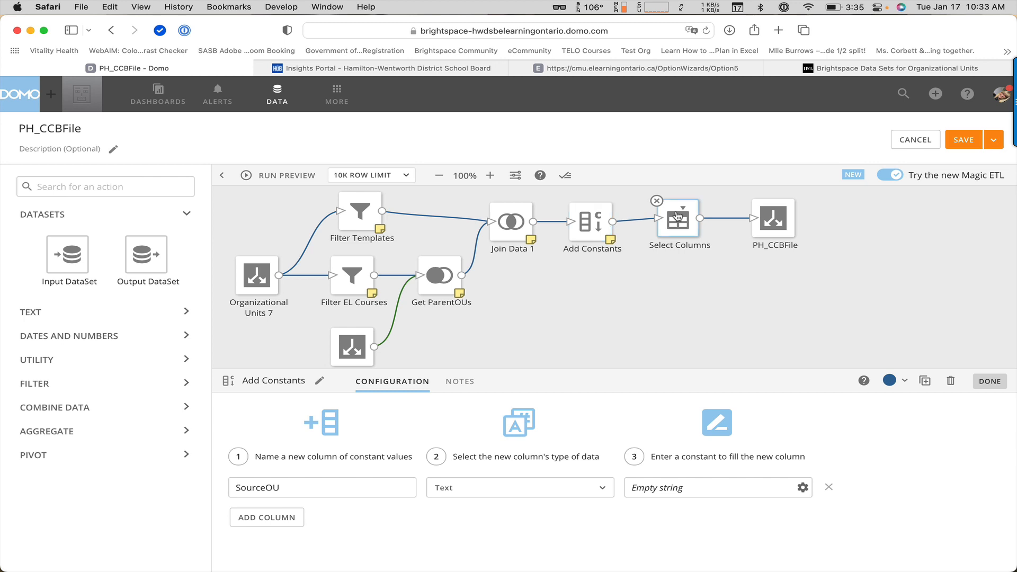
scroll(577, 482, down, 3)
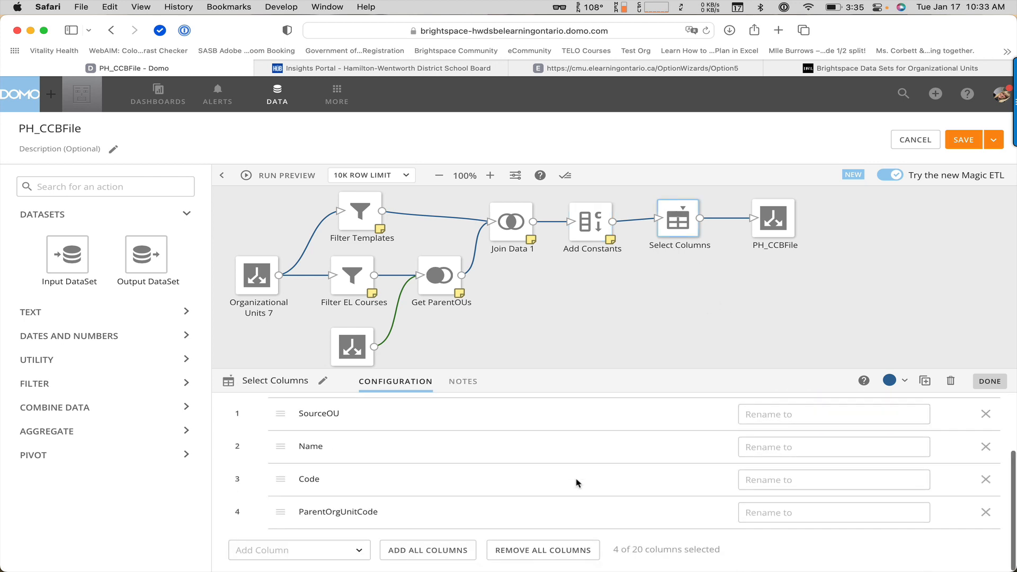
click(354, 554)
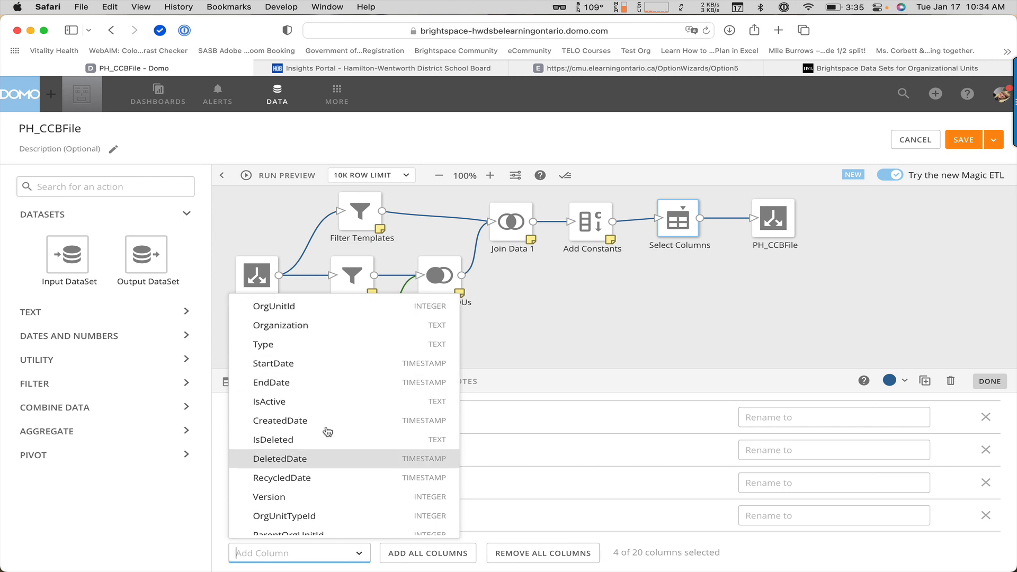
scroll(319, 496, down, 3)
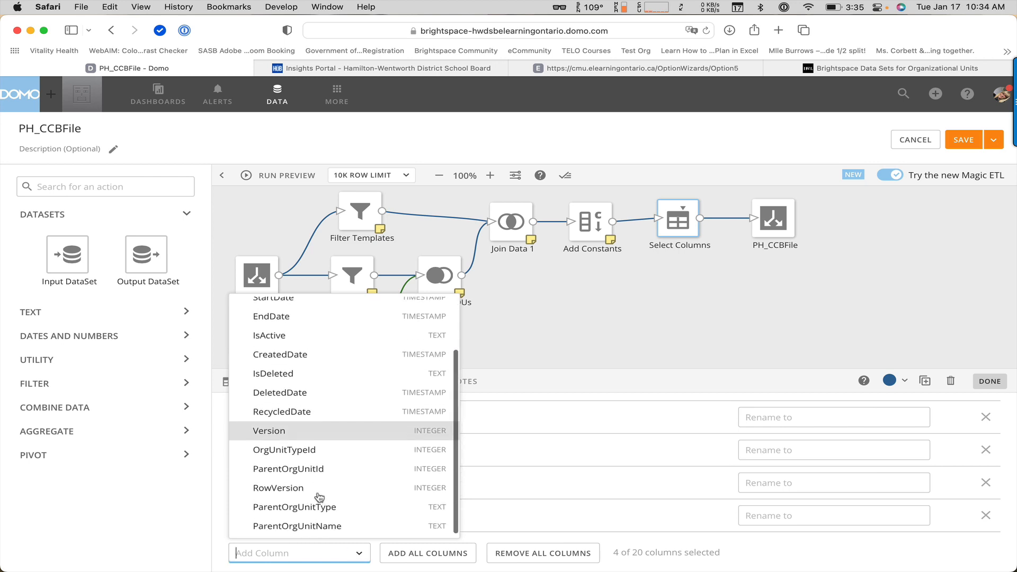
scroll(319, 496, up, 3)
scroll(320, 498, down, 3)
scroll(318, 525, up, 3)
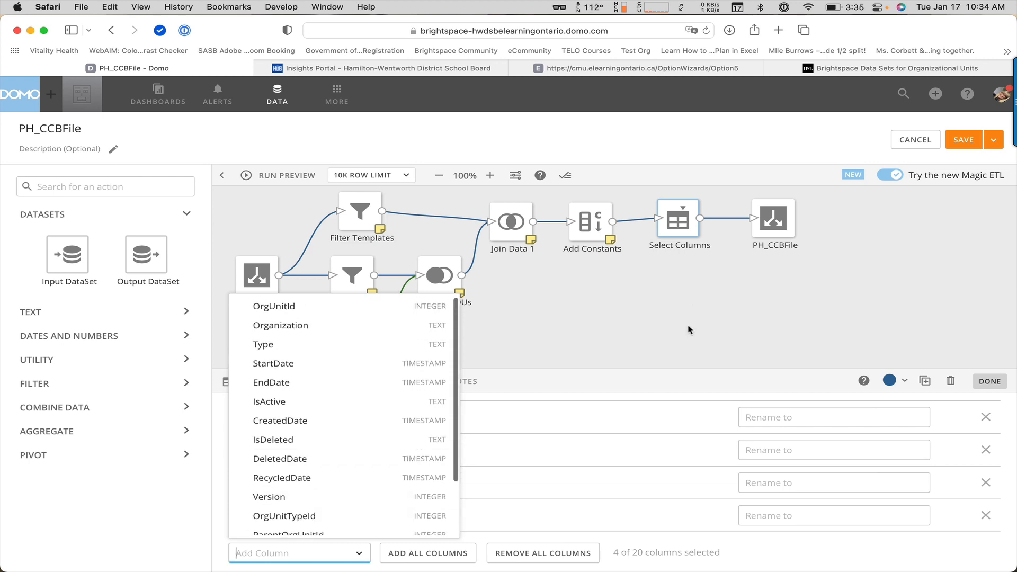
click(689, 332)
click(686, 231)
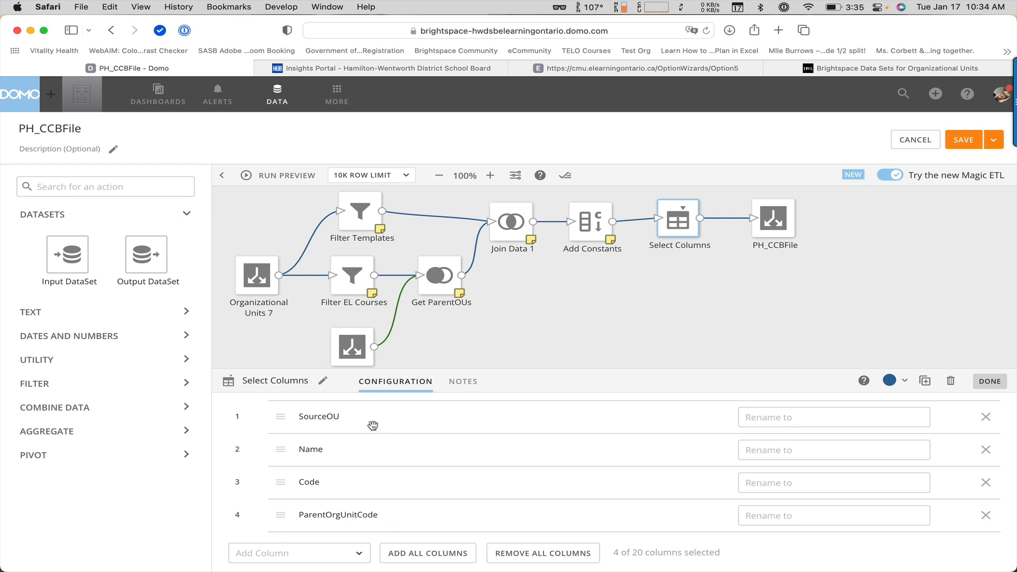
mouse_move(677, 239)
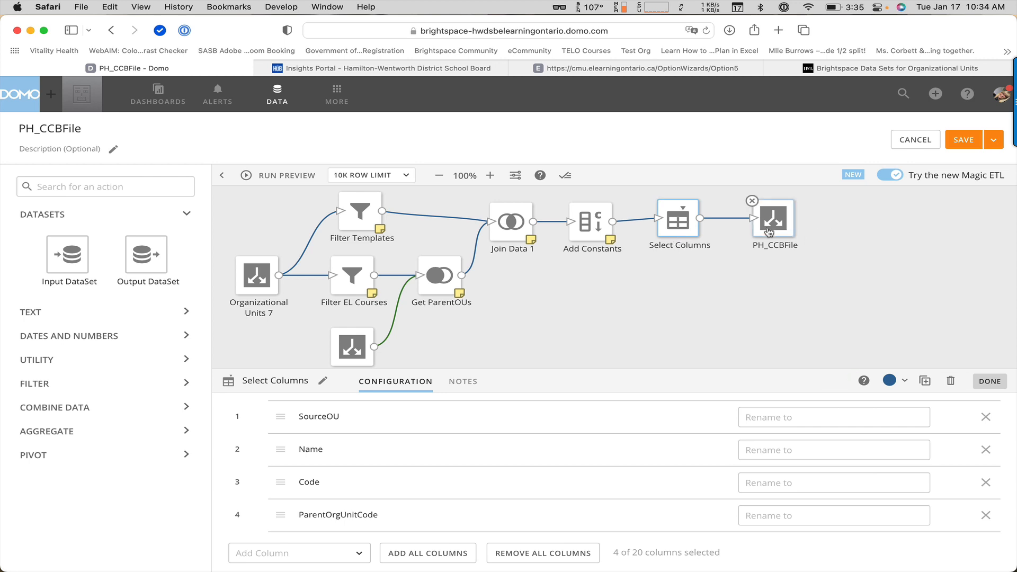
Leave the PH_CCBFile dataflow editor without saving and view the data of its output dataset
click(914, 142)
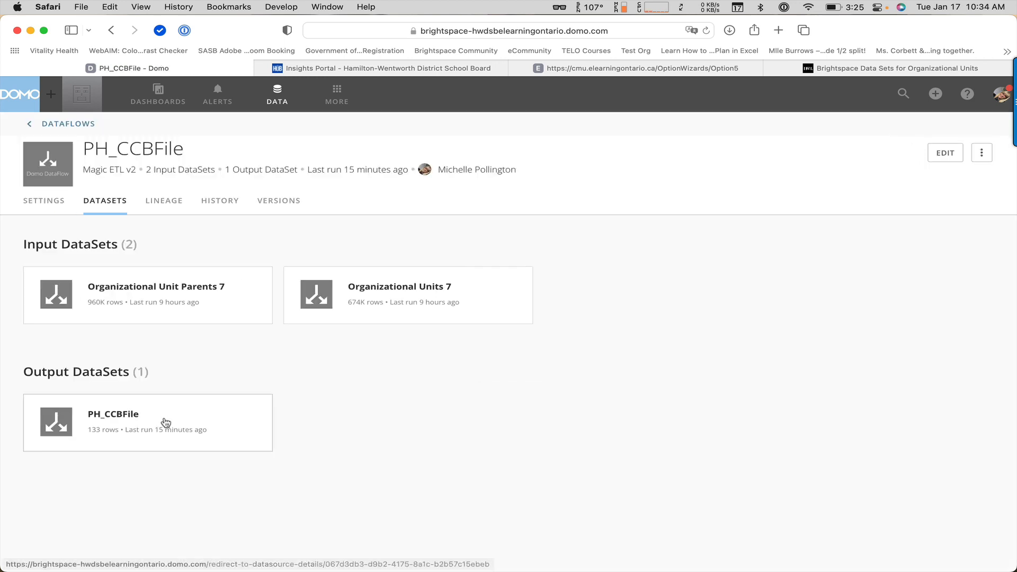
click(158, 437)
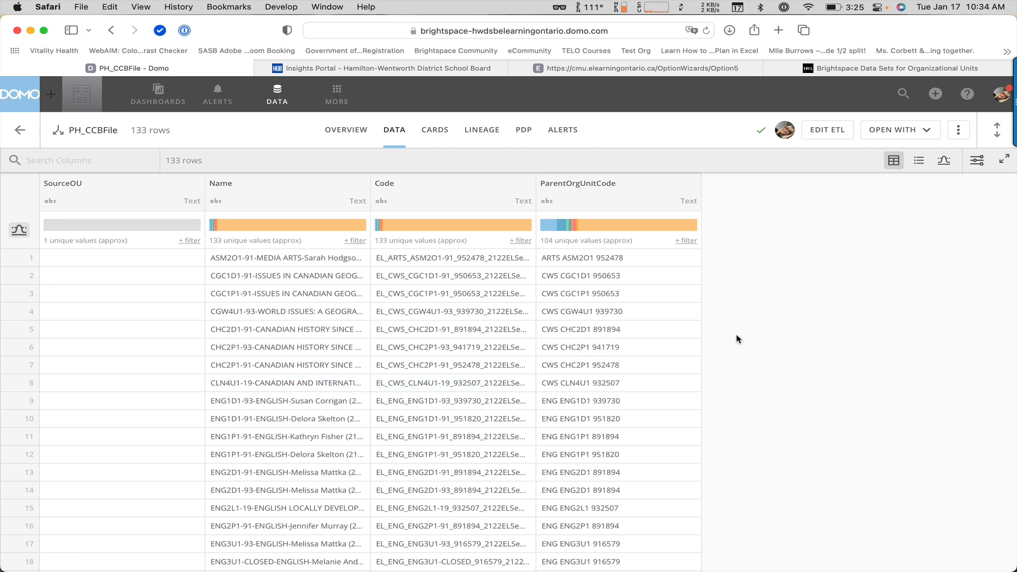
View the export formats offered for the PH_CCBFile dataset and close the choice without exporting
click(958, 131)
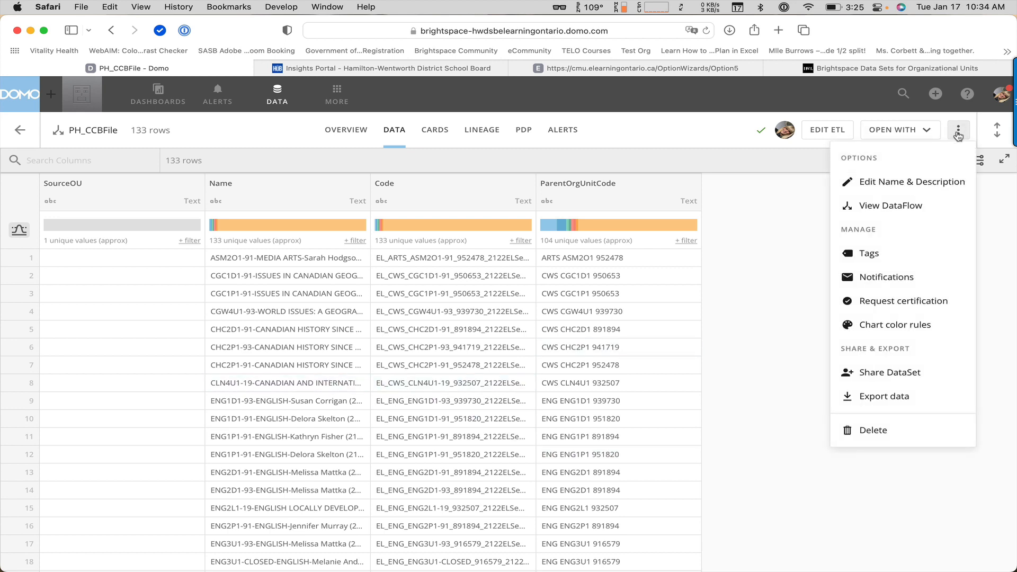
click(872, 398)
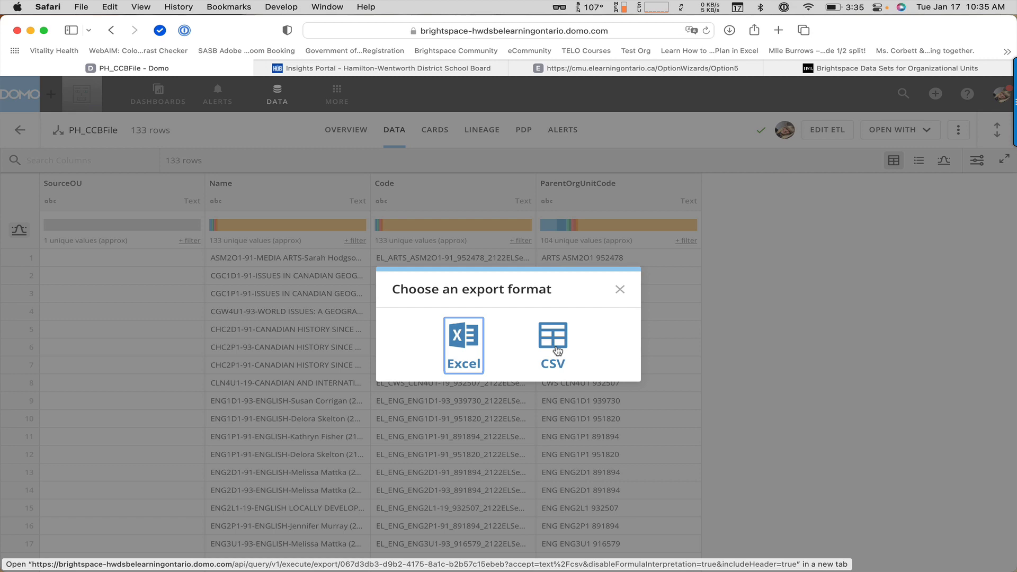
click(620, 289)
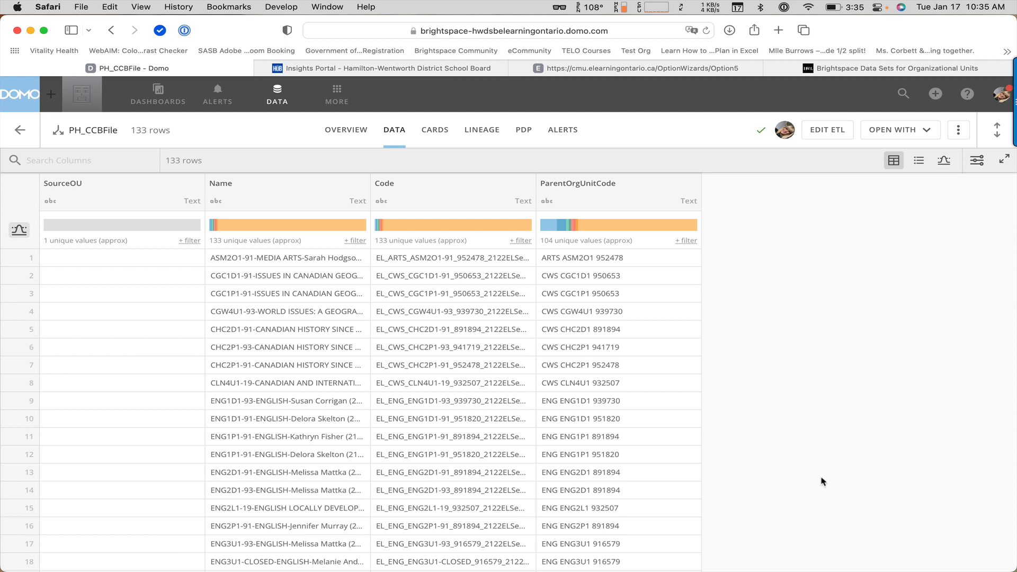
Switch to TextEdit and copy the entire dataflow definition text from the Untitled 2 document
mouse_move(784, 570)
click(779, 530)
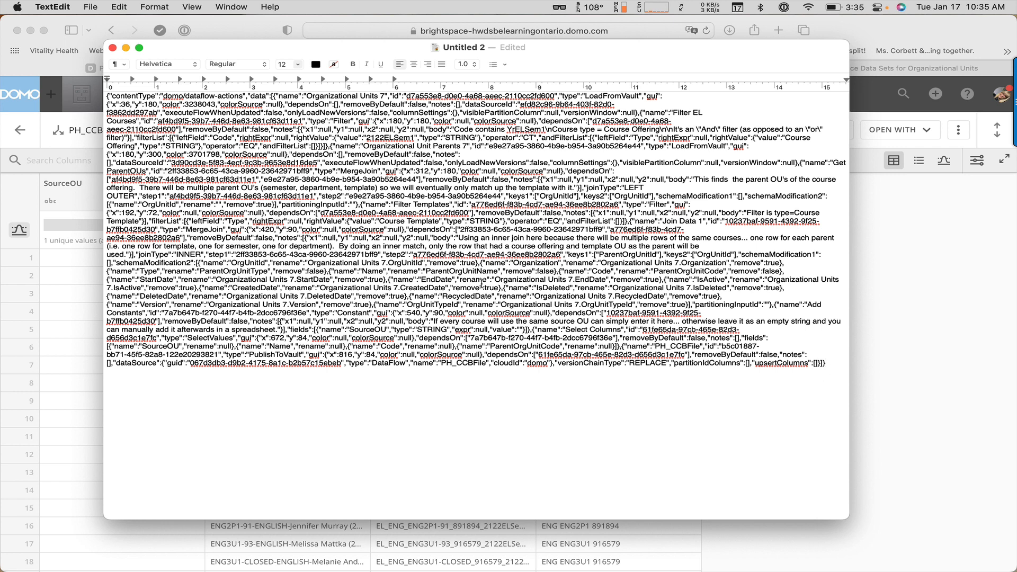
drag(835, 364, 95, 89)
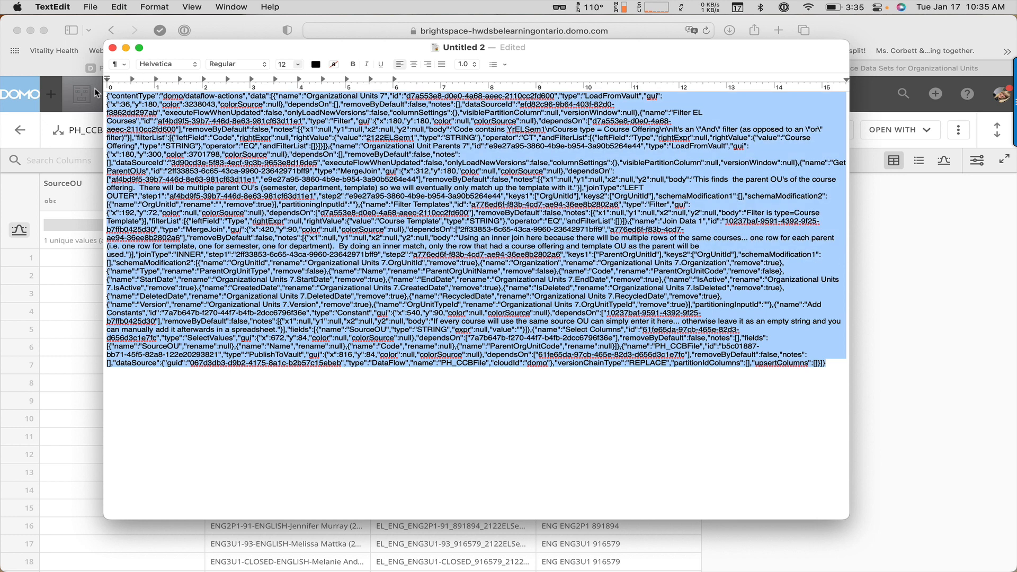
key(super+c)
Return to Domo in Safari and start a new Magic ETL dataflow from the data area
click(905, 310)
click(288, 109)
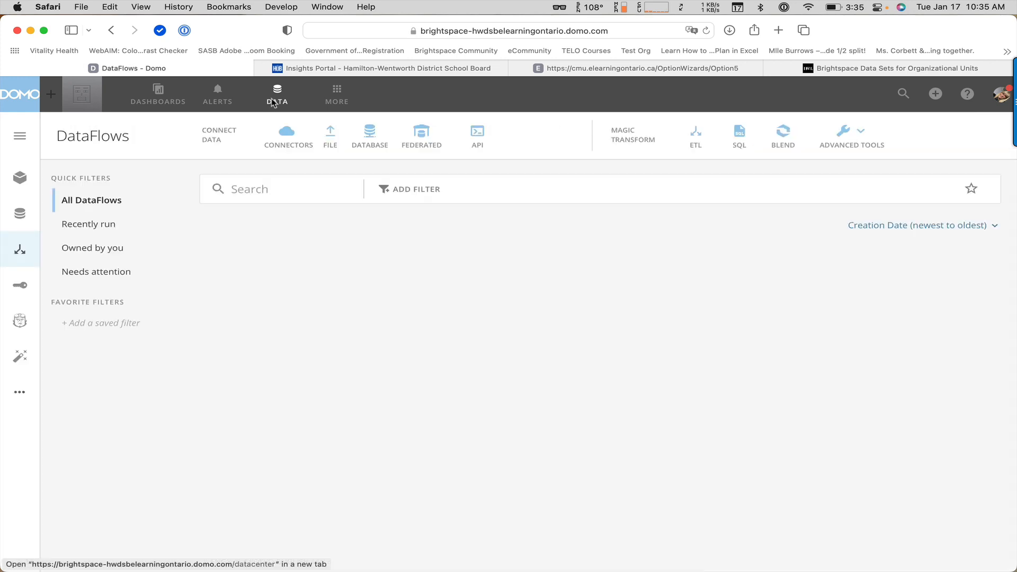
click(158, 94)
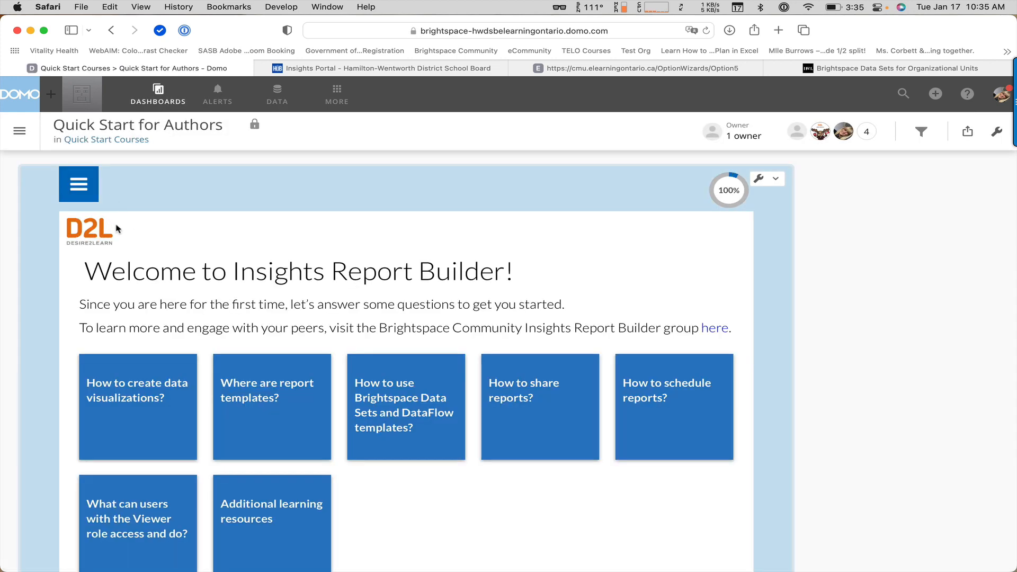
click(277, 101)
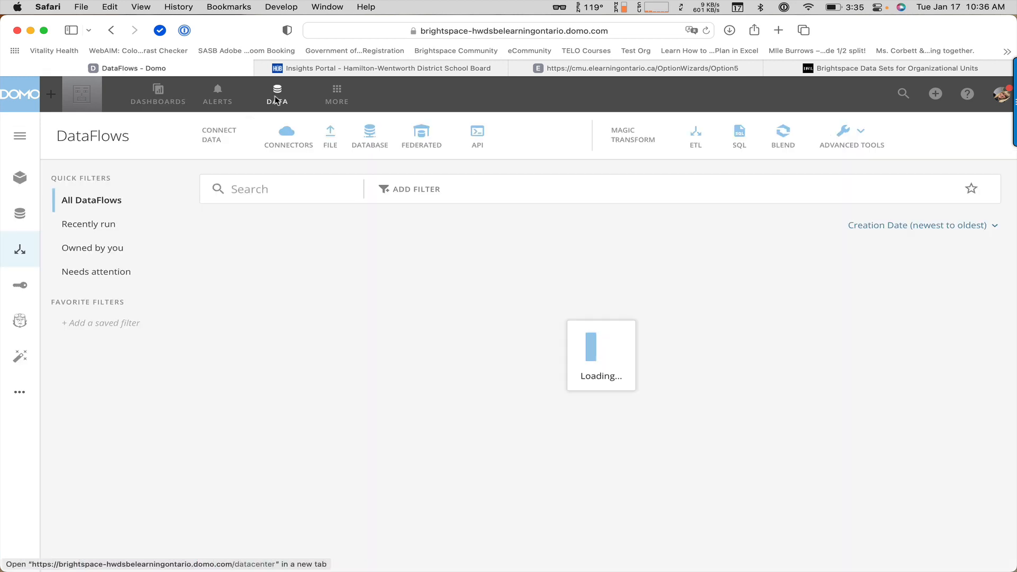
click(697, 139)
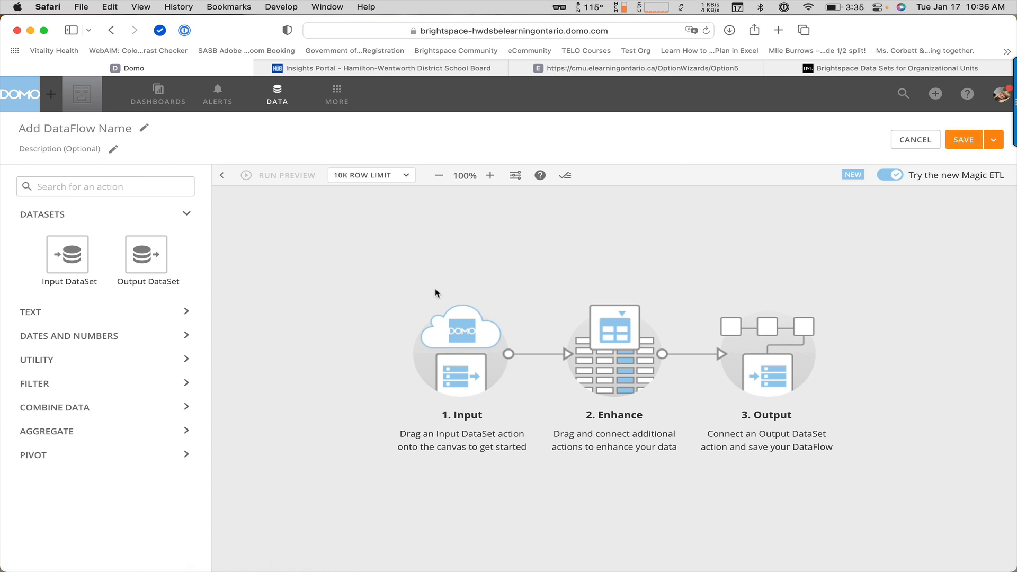
Paste the copied actions onto the empty dataflow canvas and move the whole group up so every action fits in view
key(super+v)
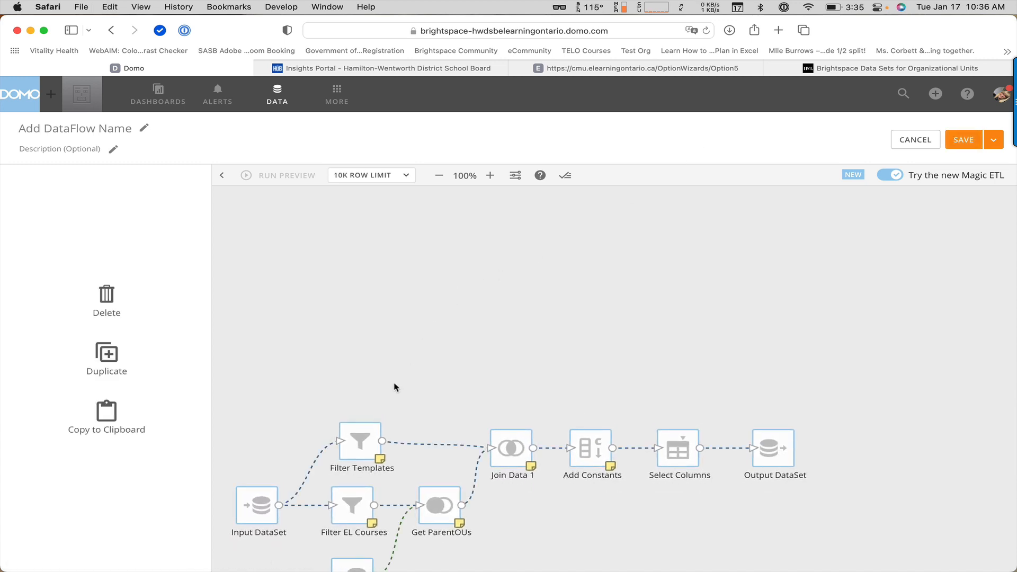
drag(372, 430, 419, 245)
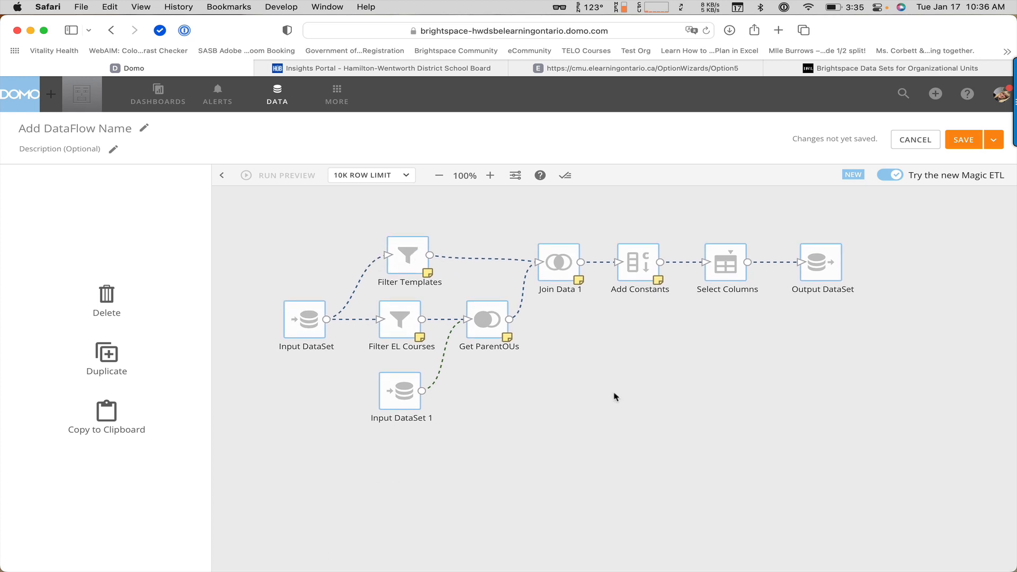
click(587, 462)
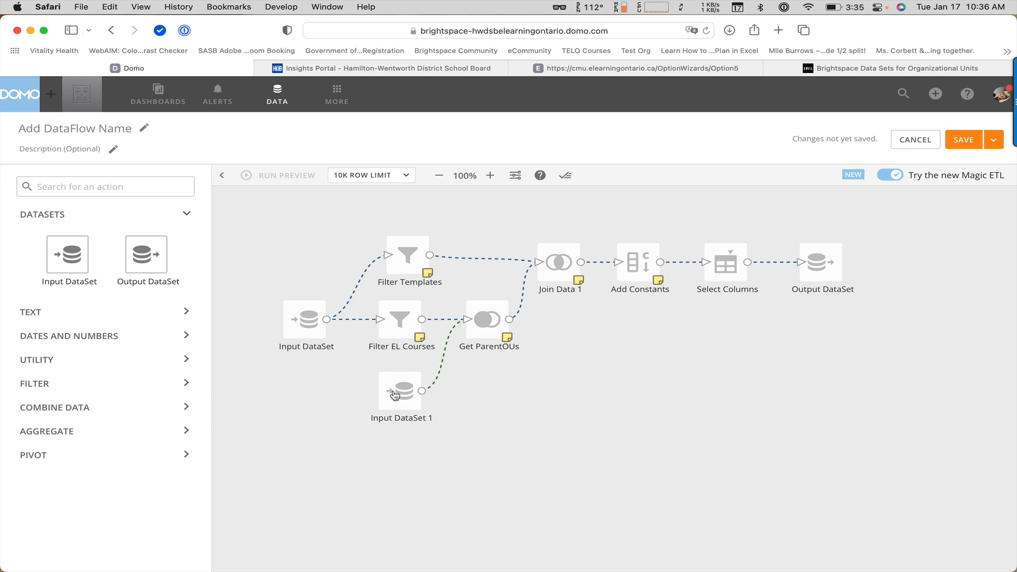
Assign the Organizational Units 7 dataset to the Input DataSet action that feeds both filters, searching for "organizatio"
click(304, 334)
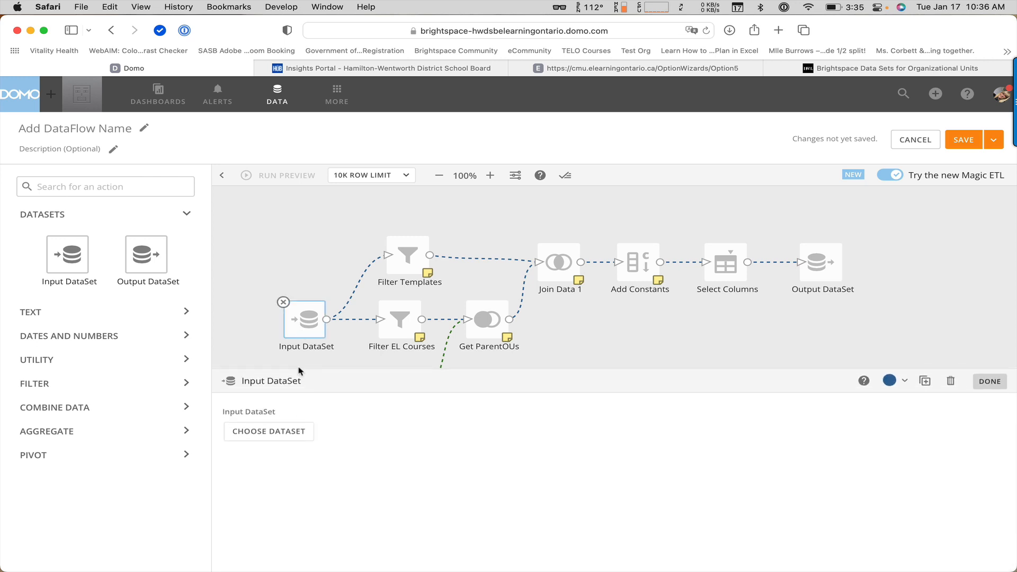
click(284, 438)
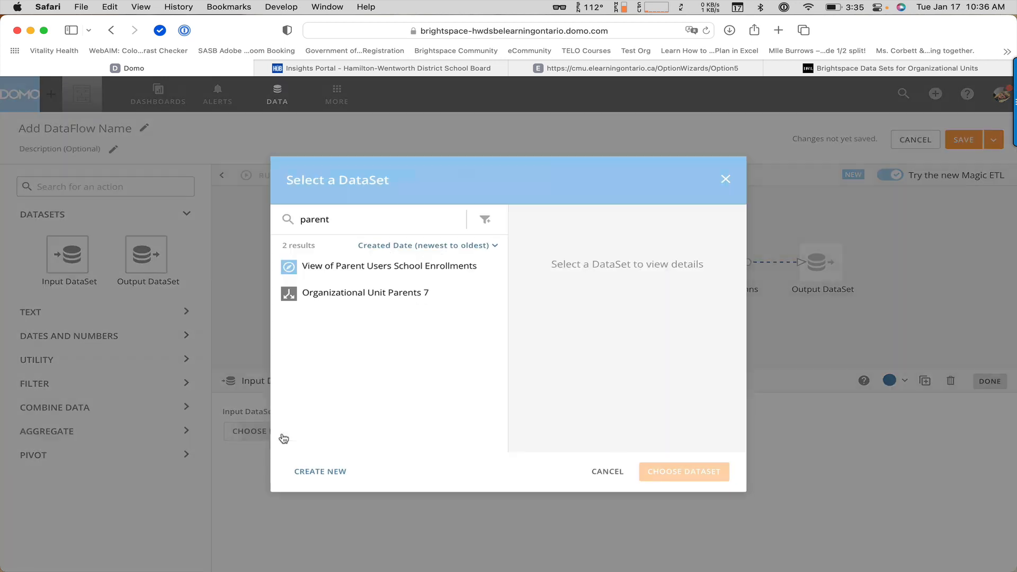
double_click(353, 225)
text(organzation)
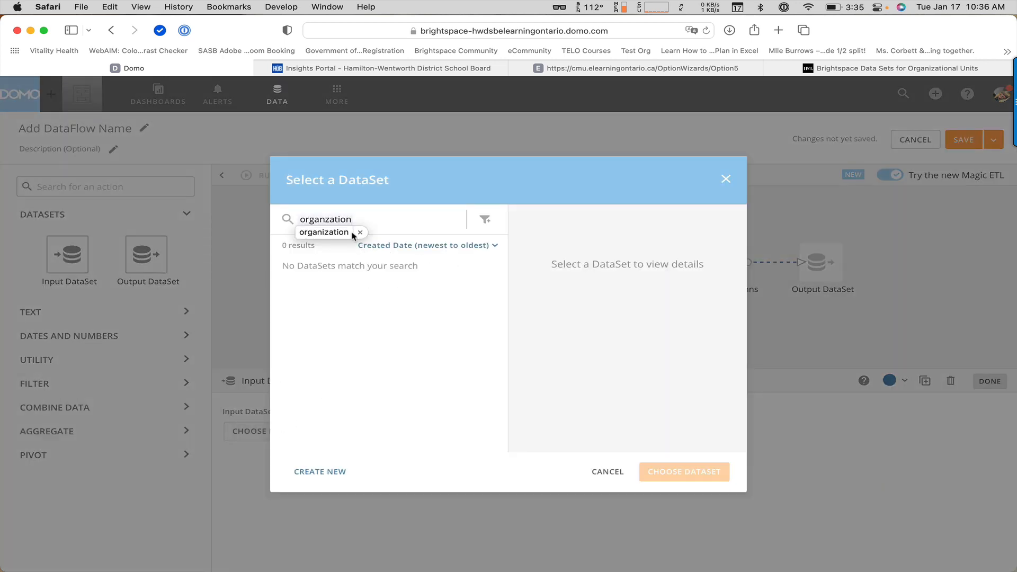
click(359, 224)
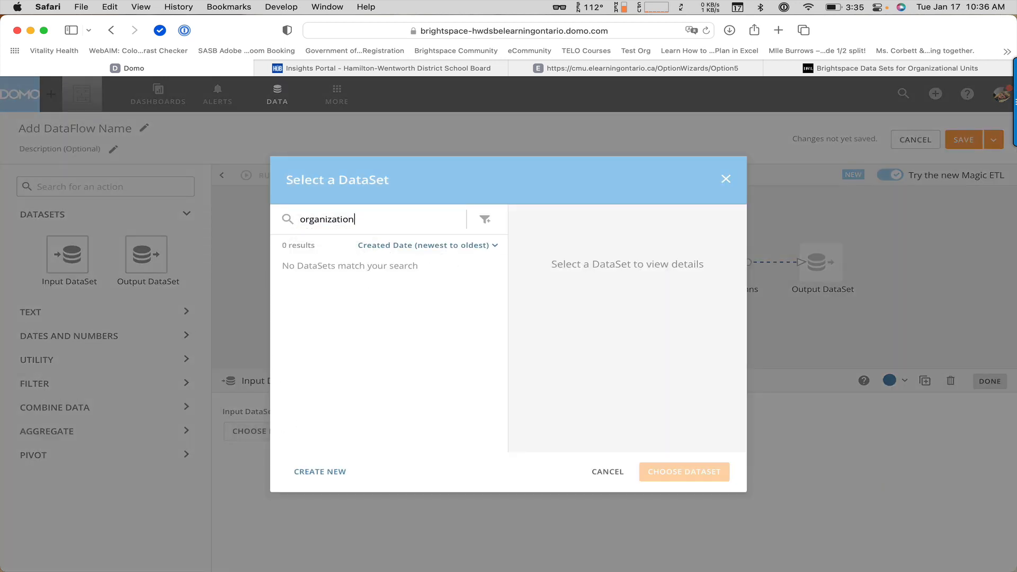
key(BackSpace)
click(354, 291)
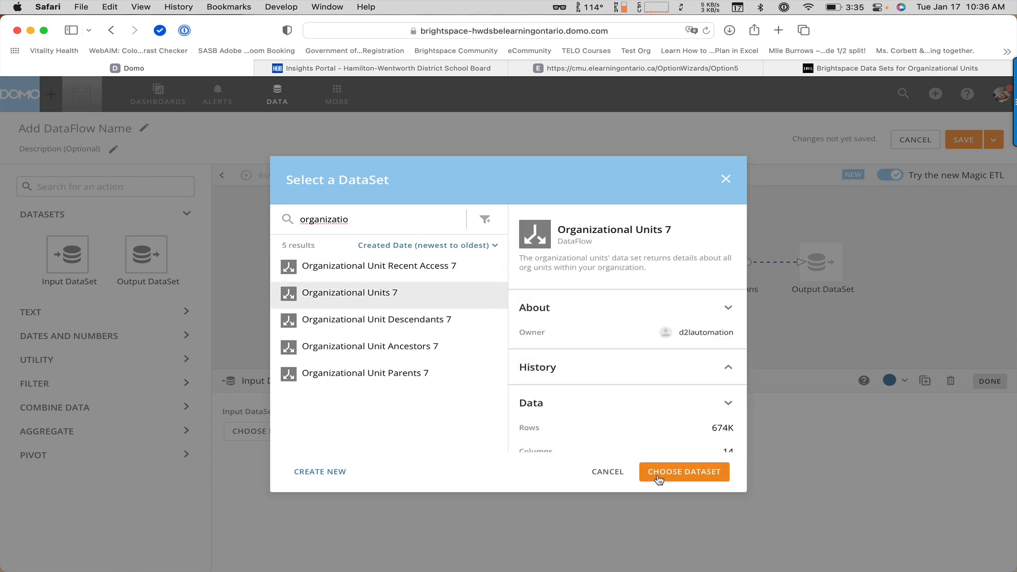
click(662, 472)
Assign the Organizational Unit Parents 7 dataset to the Input DataSet 1 action that feeds the Get ParentOUs join
scroll(516, 316, down, 2)
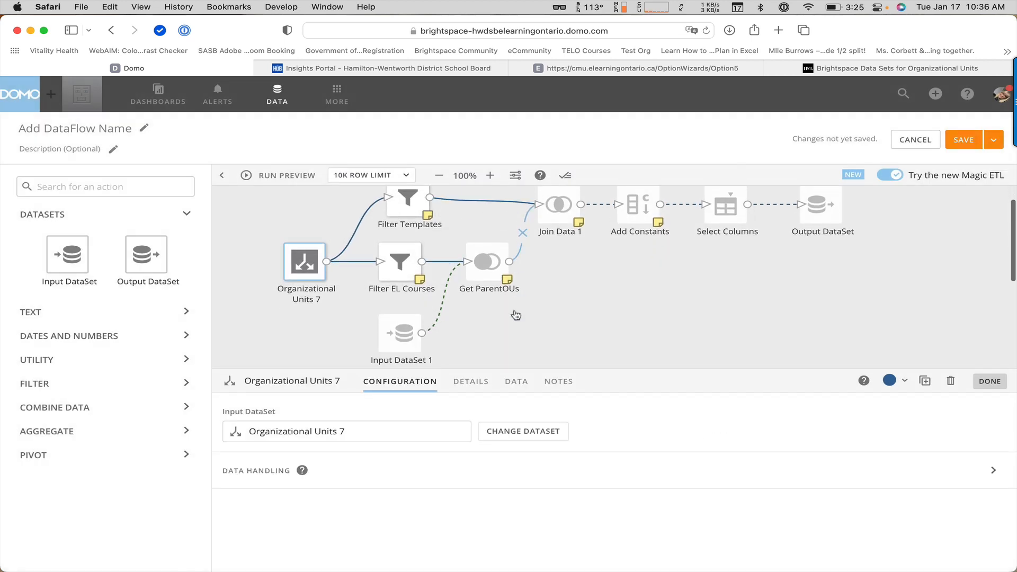
click(400, 333)
click(286, 431)
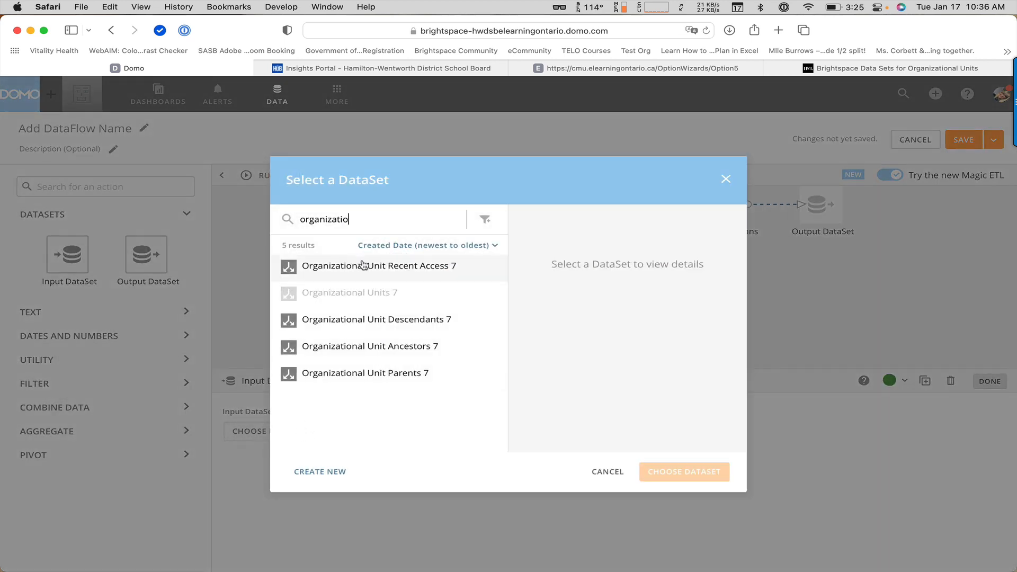
click(365, 378)
click(662, 473)
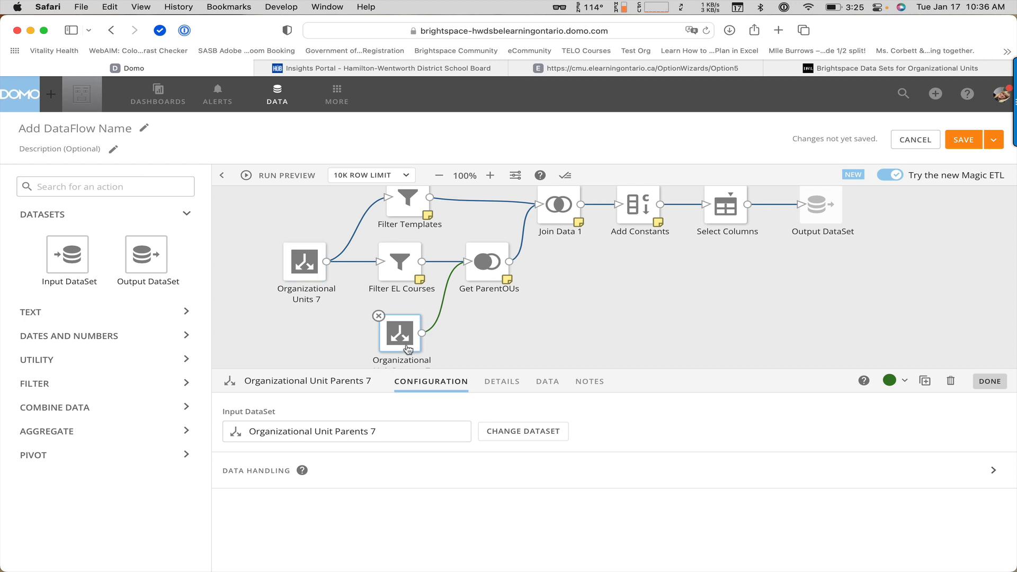
Open the Output DataSet action's name for editing and close its configuration without entering a name
scroll(408, 350, down, 1)
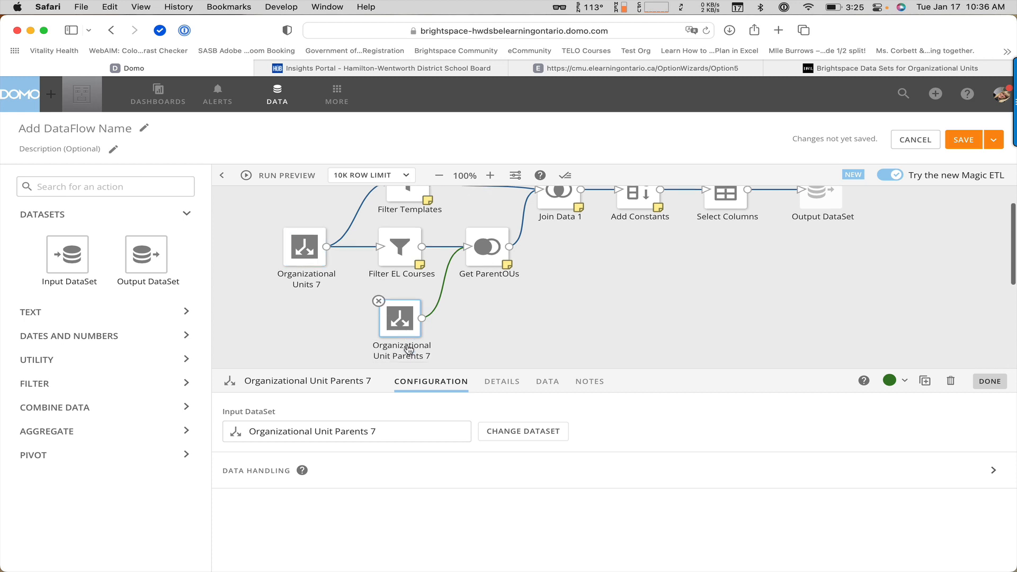
scroll(409, 349, up, 1)
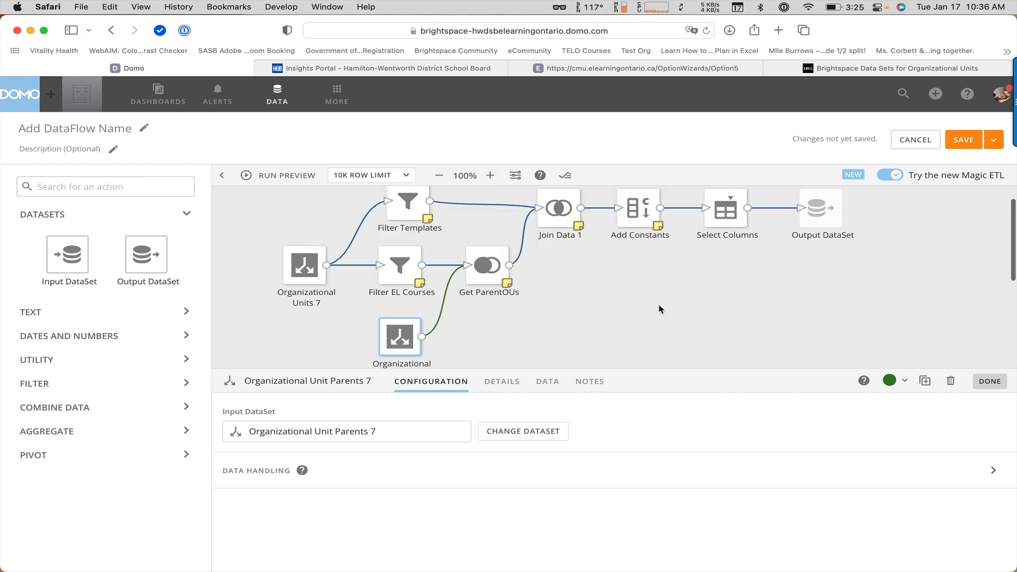
scroll(625, 316, up, 1)
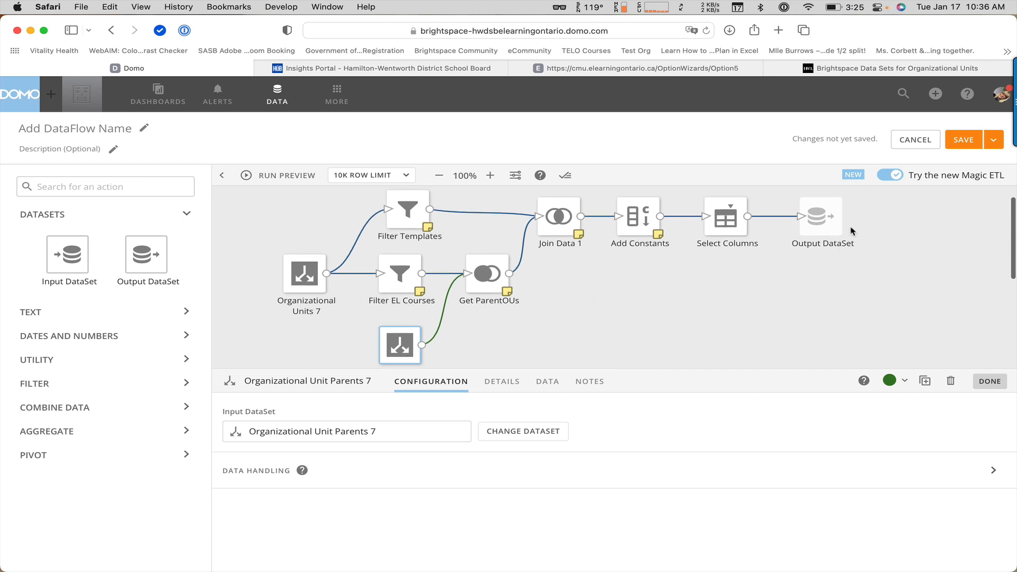
click(829, 226)
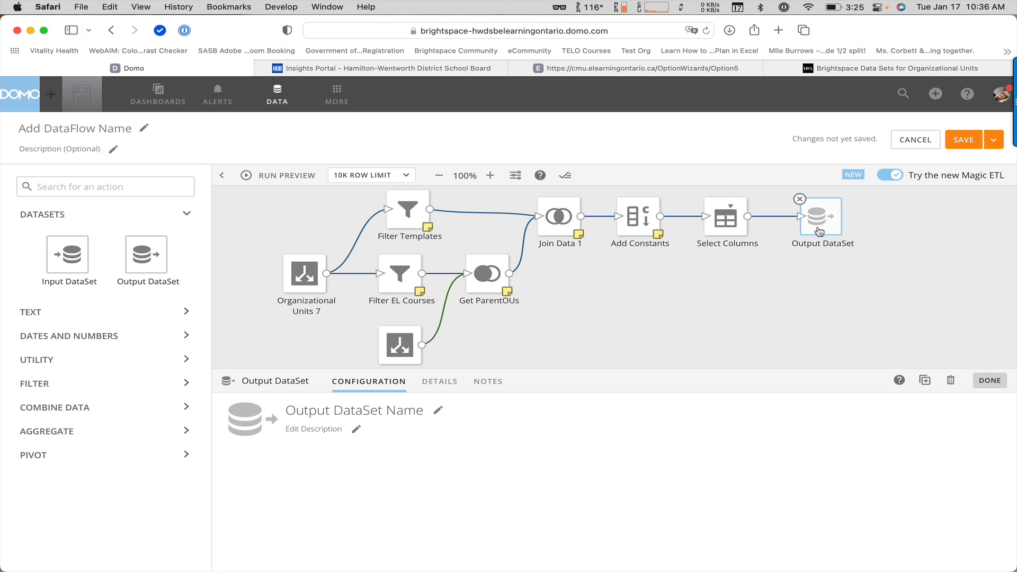
click(374, 417)
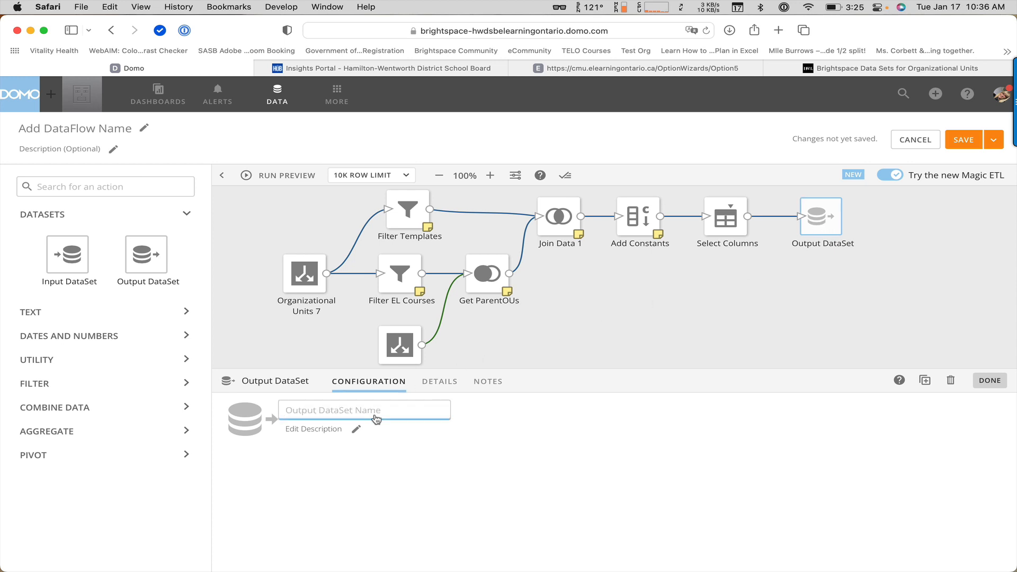
click(610, 342)
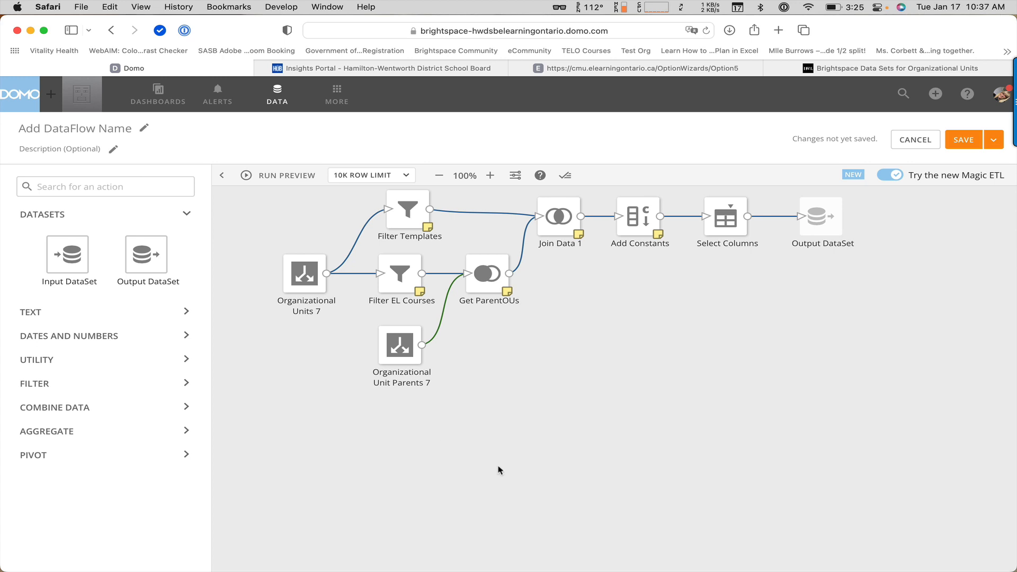
Review the rules of the Filter EL Courses action and the SourceOU column settings in Add Constants, and close the configuration
click(403, 275)
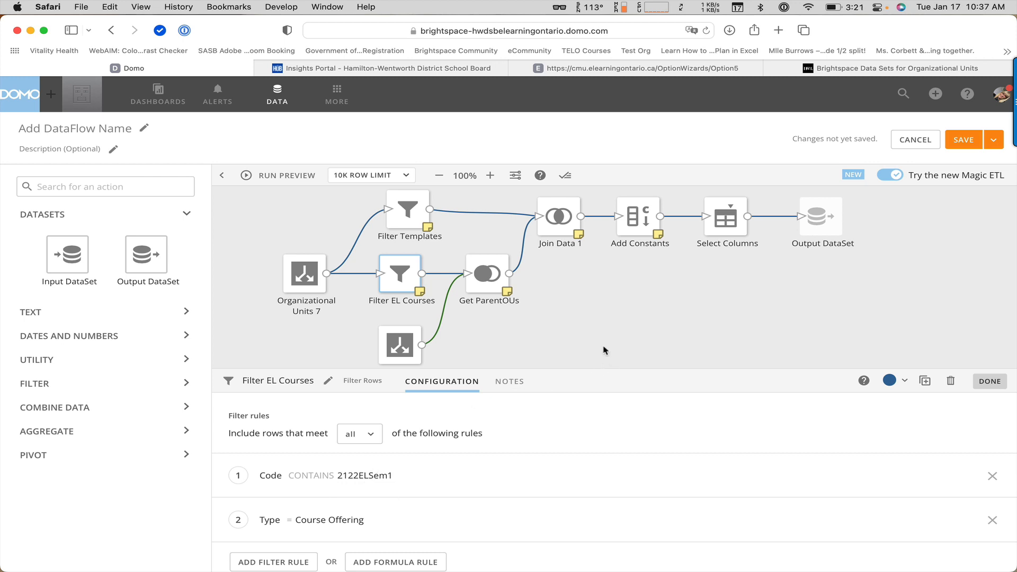
click(644, 232)
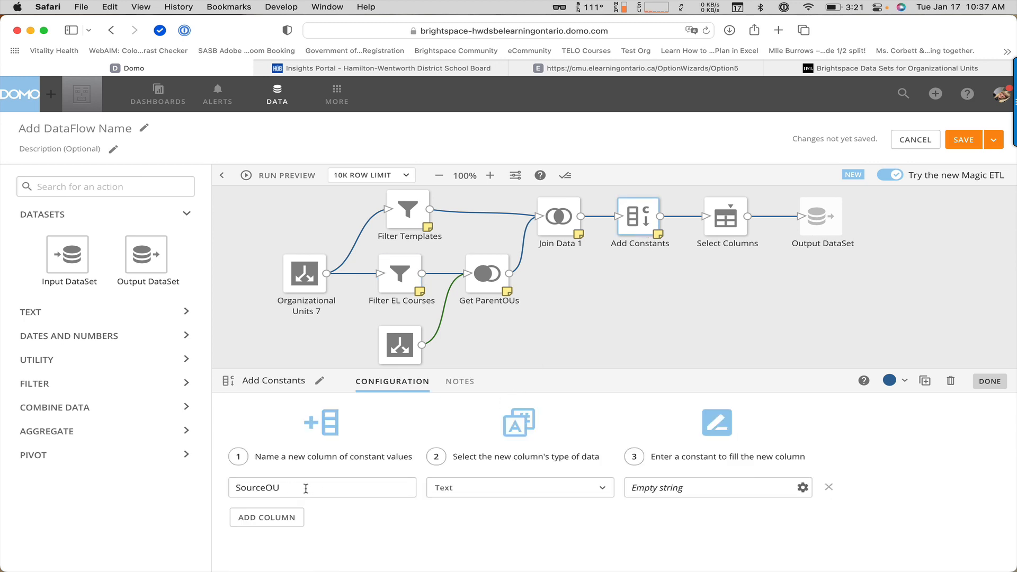
click(715, 488)
click(711, 312)
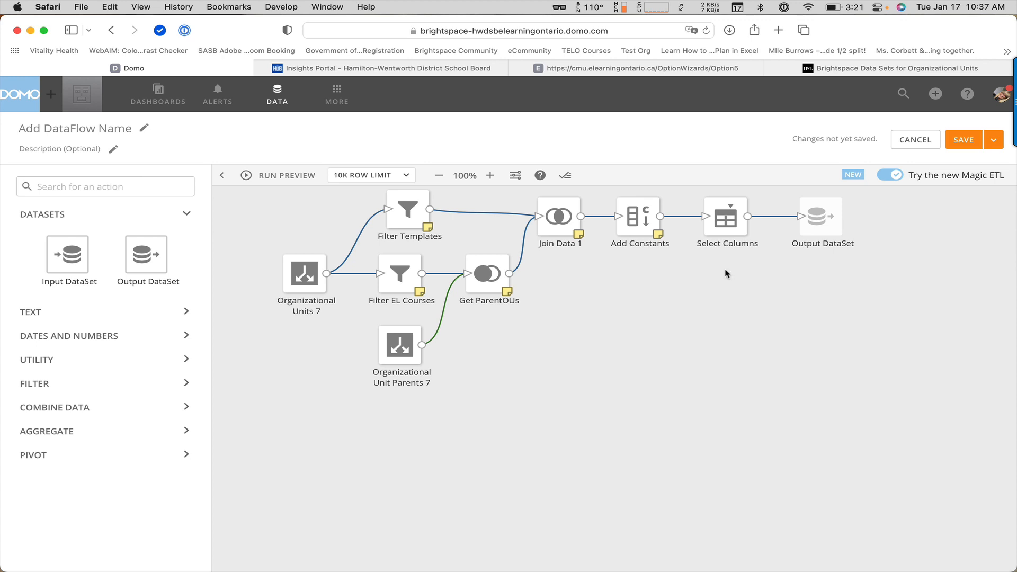
Check the dataflow's save options, including Save and Run, and leave the editor, discarding the unsaved dataflow
click(992, 143)
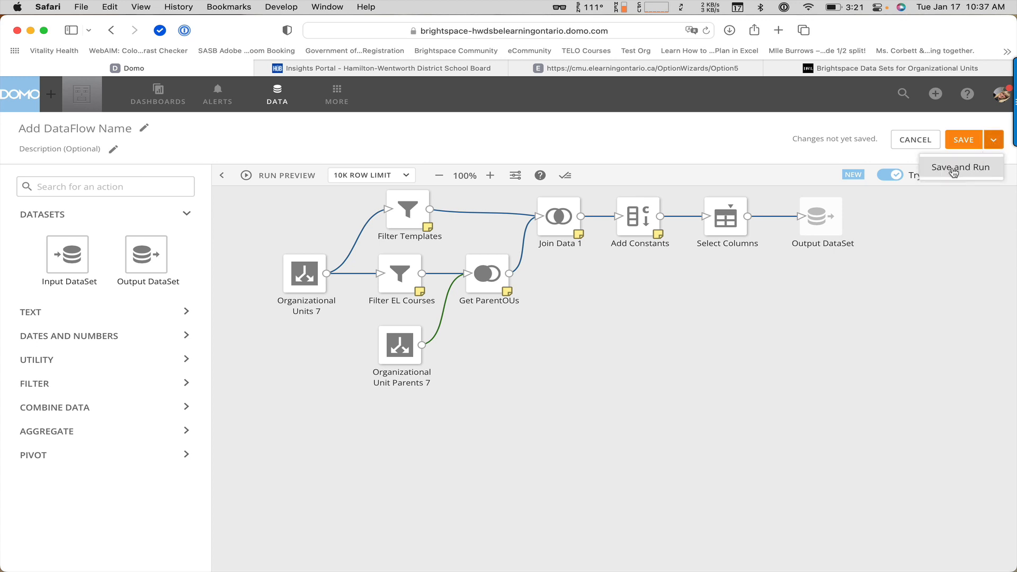
click(819, 333)
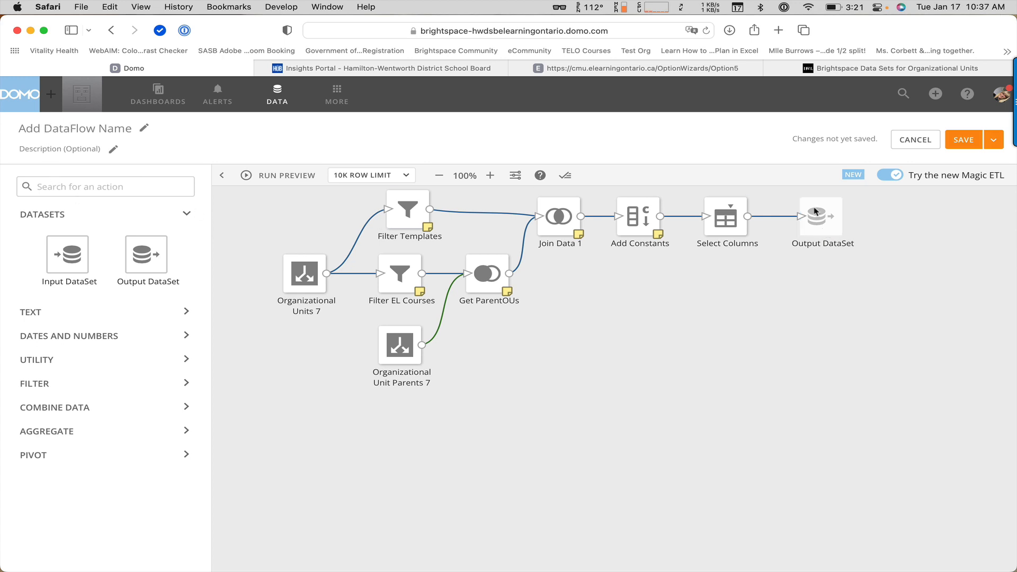
click(1003, 142)
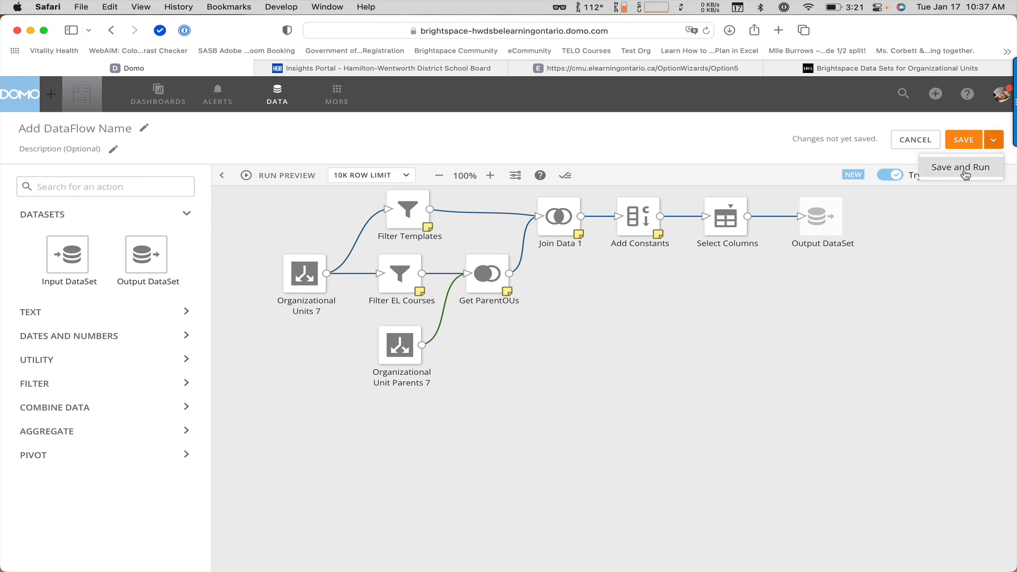
click(928, 144)
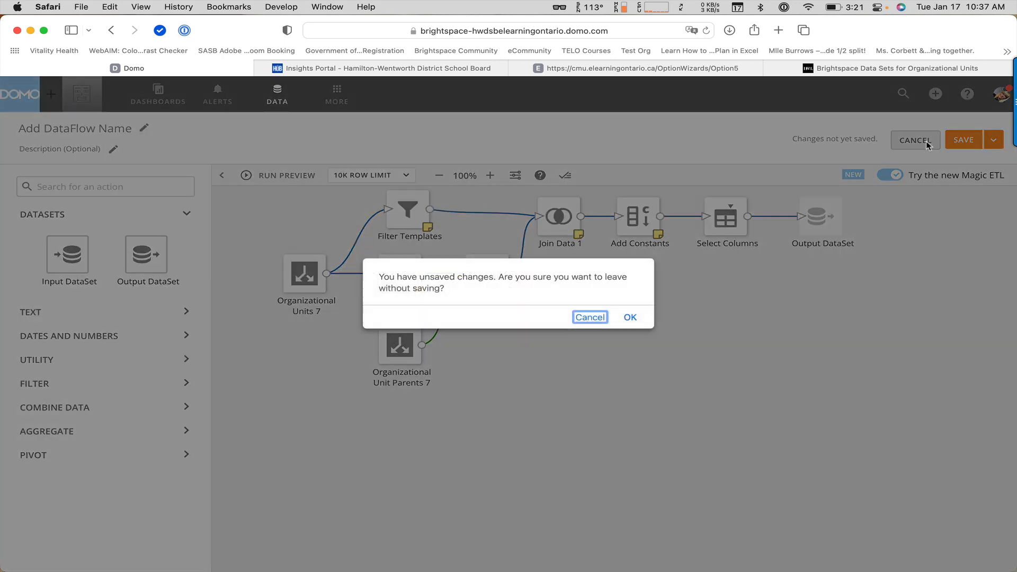
click(636, 321)
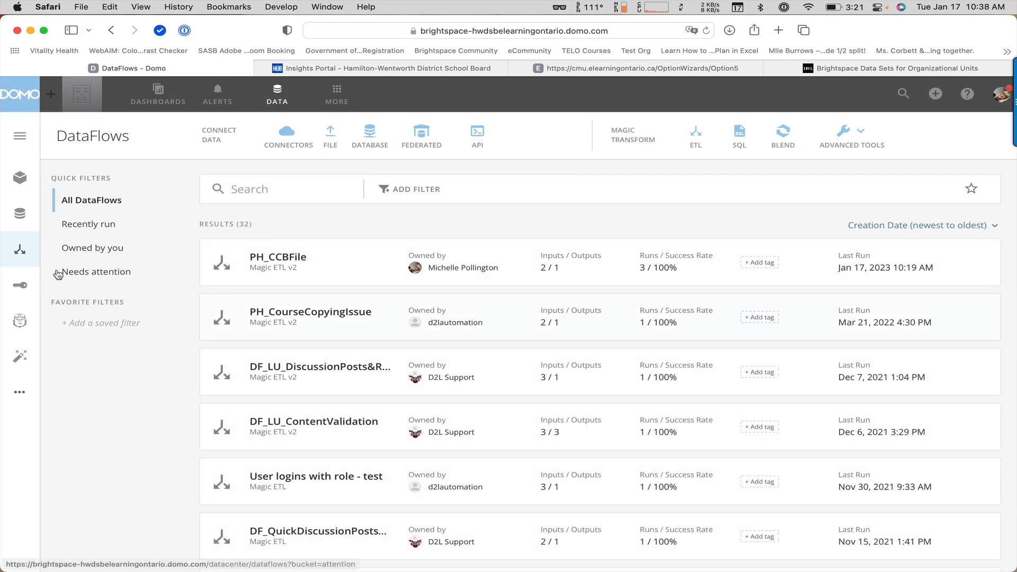
Go to the DataSets list, replace the existing search term with "CCB" and open the PH_CCBFile dataset
click(21, 218)
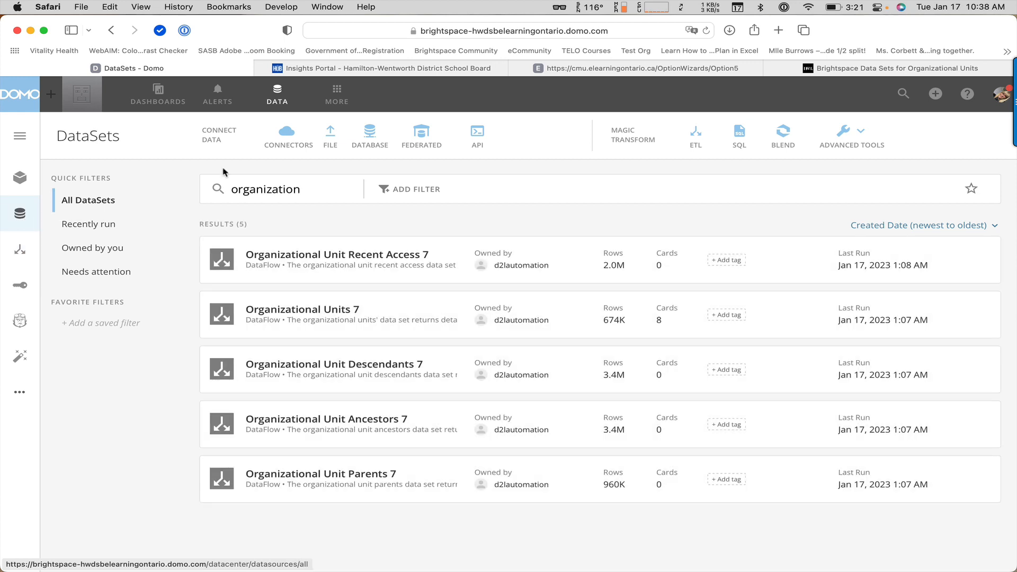
double_click(268, 190)
key(BackSpace)
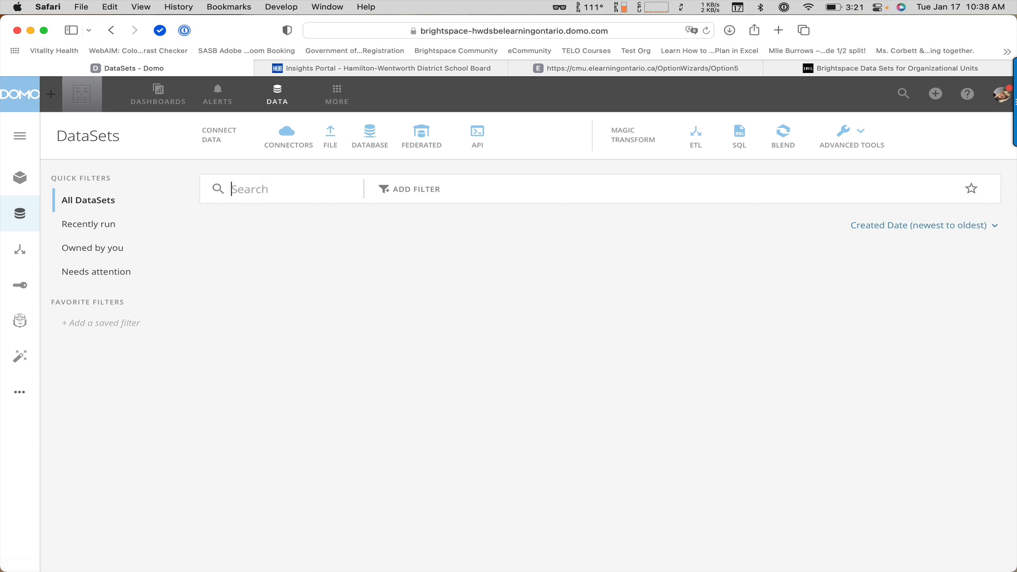
text(CCB)
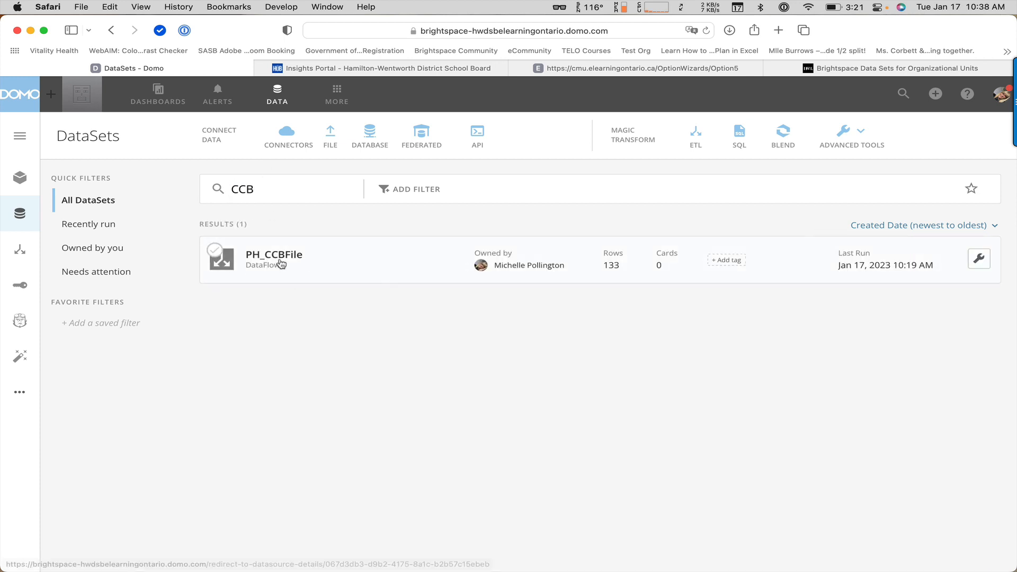
click(334, 272)
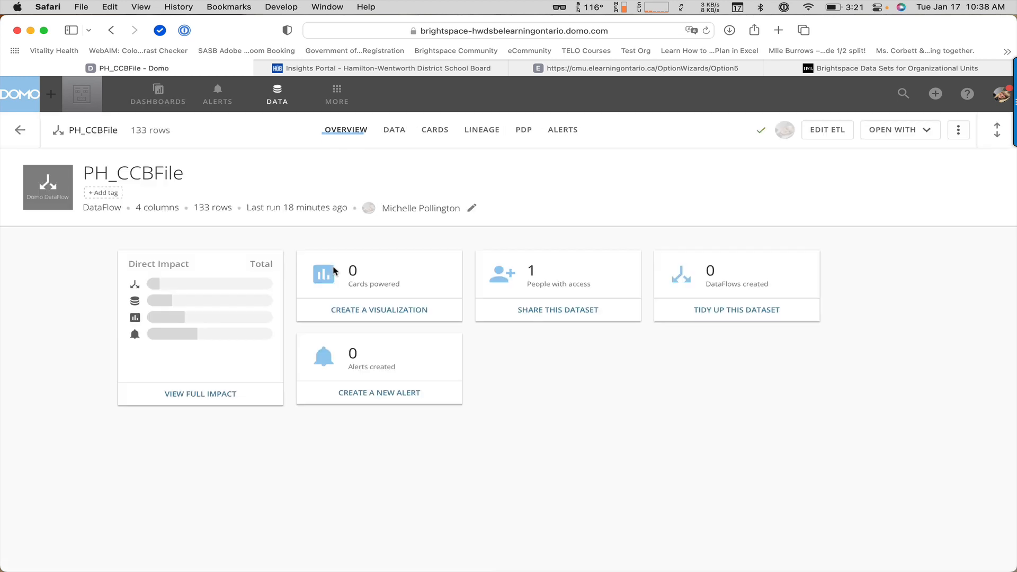
Start exporting the data of the PH_CCBFile dataset to reach the choice of export format
click(959, 132)
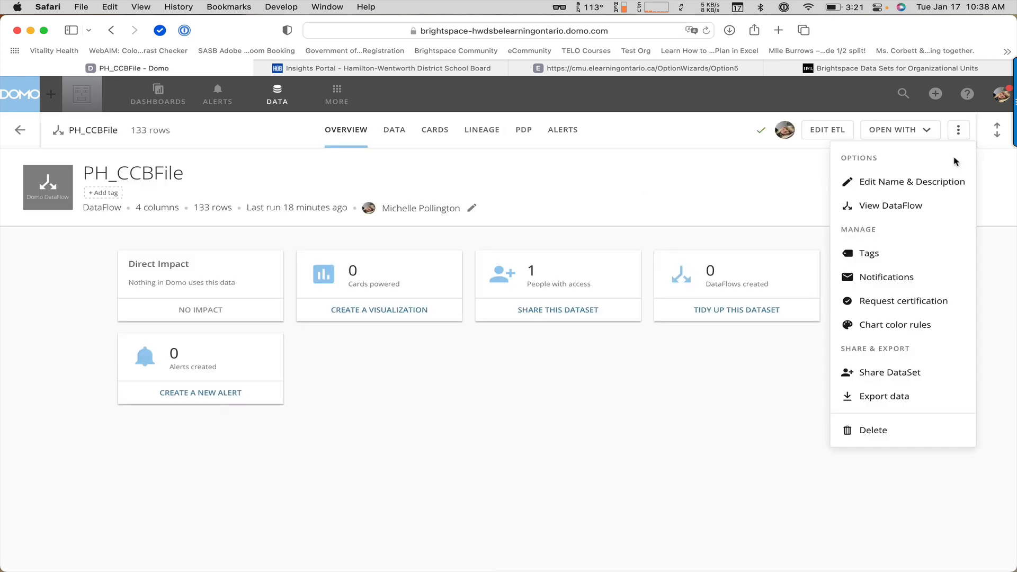
click(897, 398)
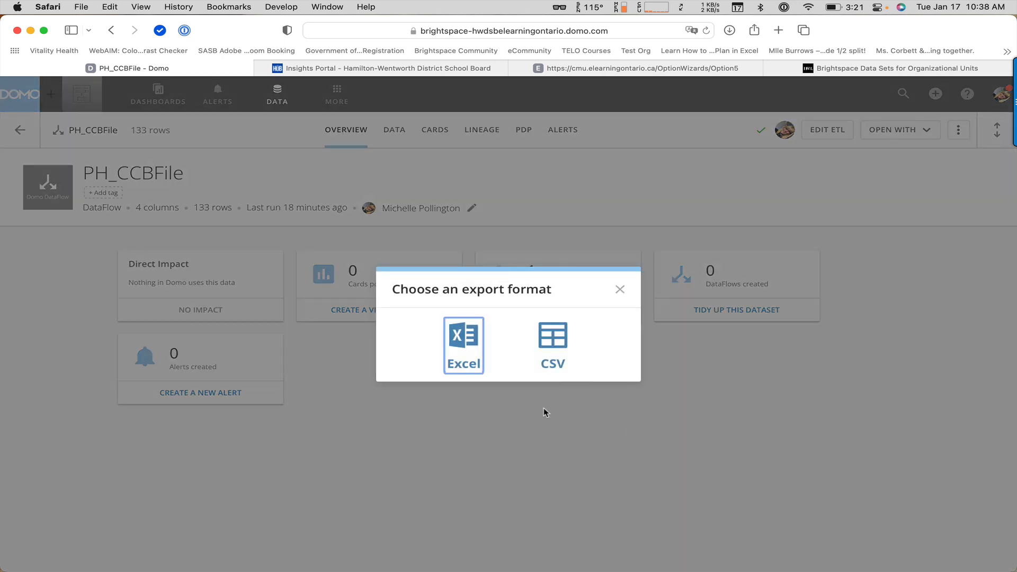